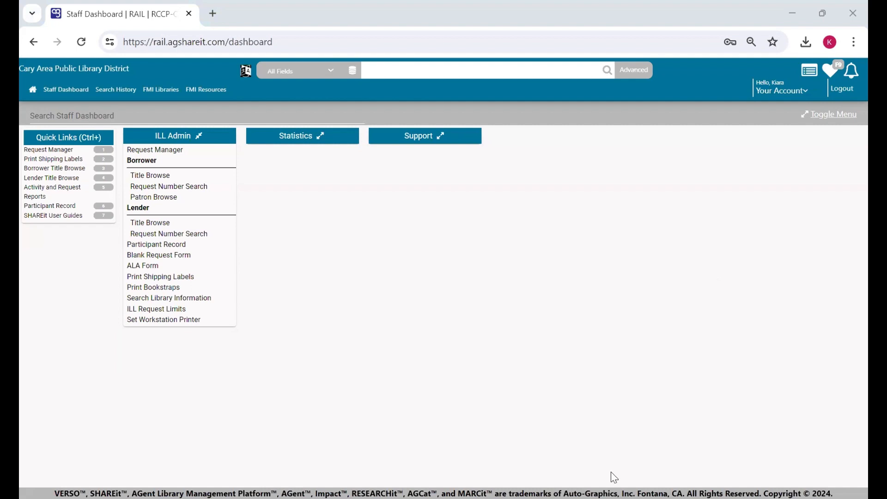
- Search the catalog for "Pride and Prejudice" across all fields
left_click(453, 74)
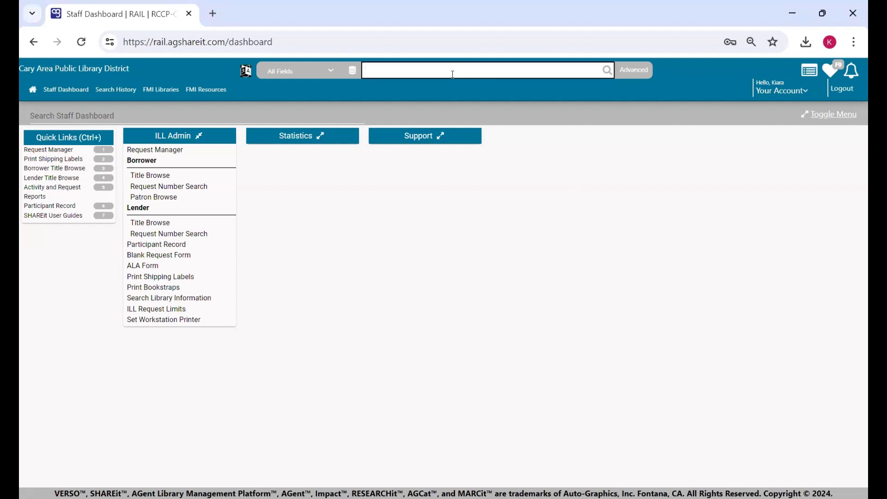
type("Pride and Prejudice")
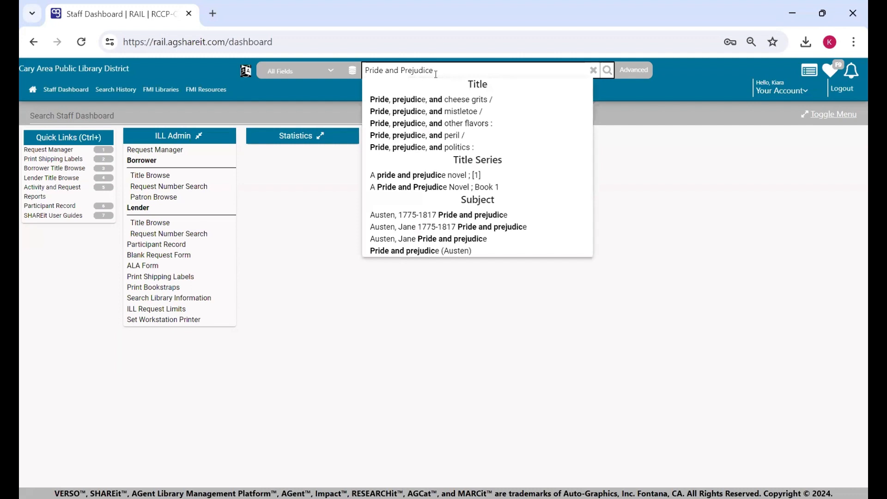
left_click(330, 74)
scroll(345, 134, "down", 3)
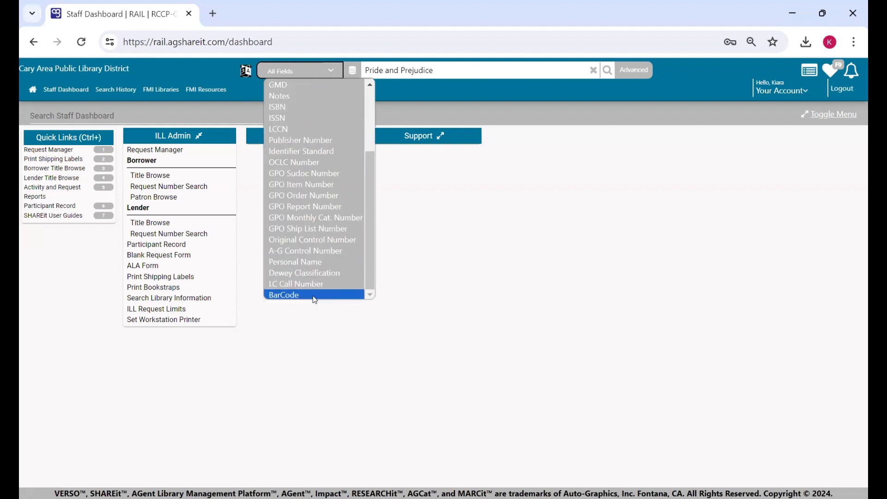
scroll(312, 277, "up", 3)
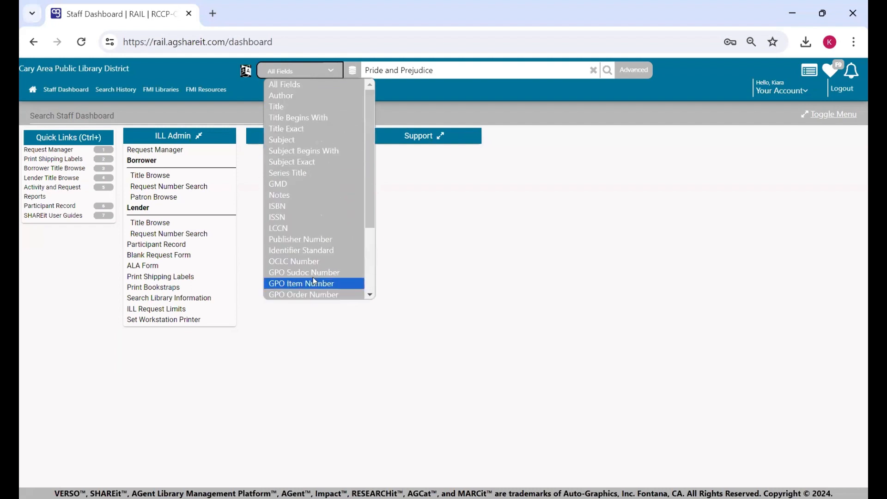
left_click(318, 71)
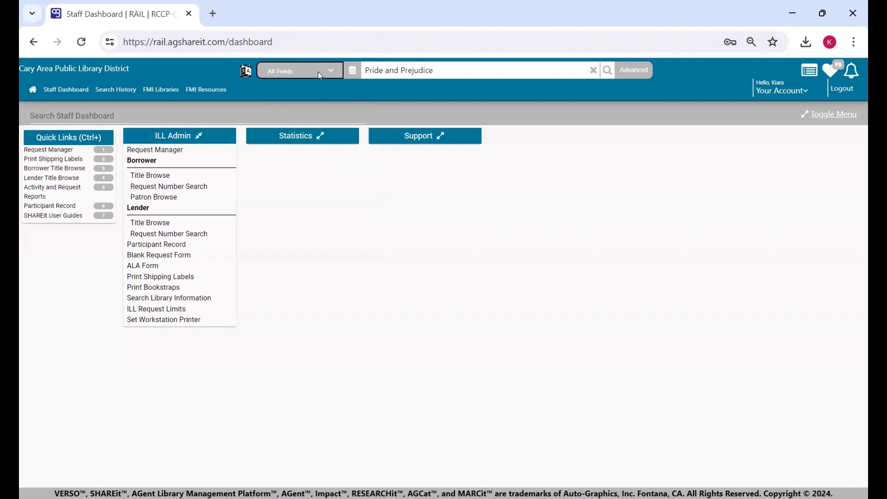
left_click(613, 77)
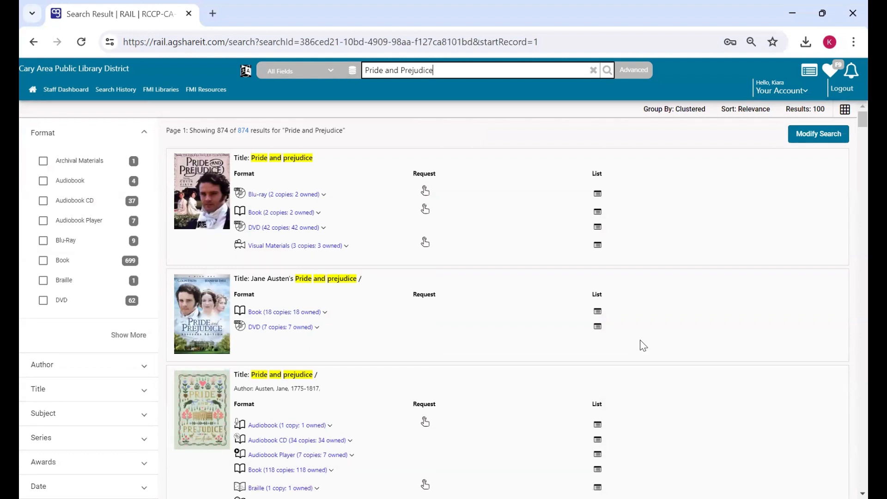
- Start an interlibrary loan request for the Blu-ray format of the first Pride and Prejudice result
scroll(469, 252, "down", 3)
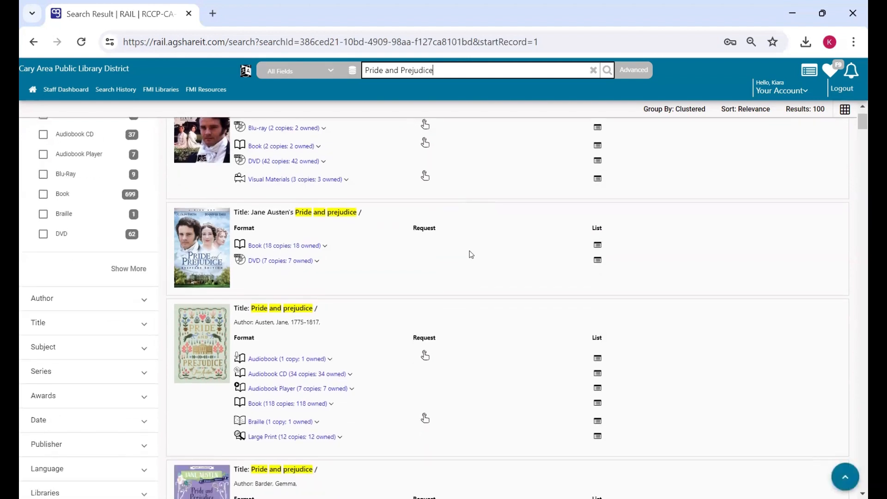
scroll(473, 252, "down", 2)
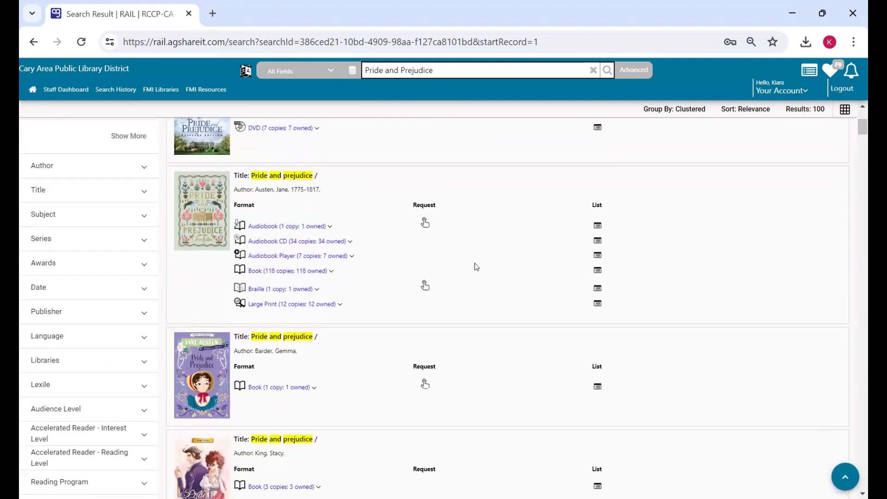
scroll(473, 268, "up", 5)
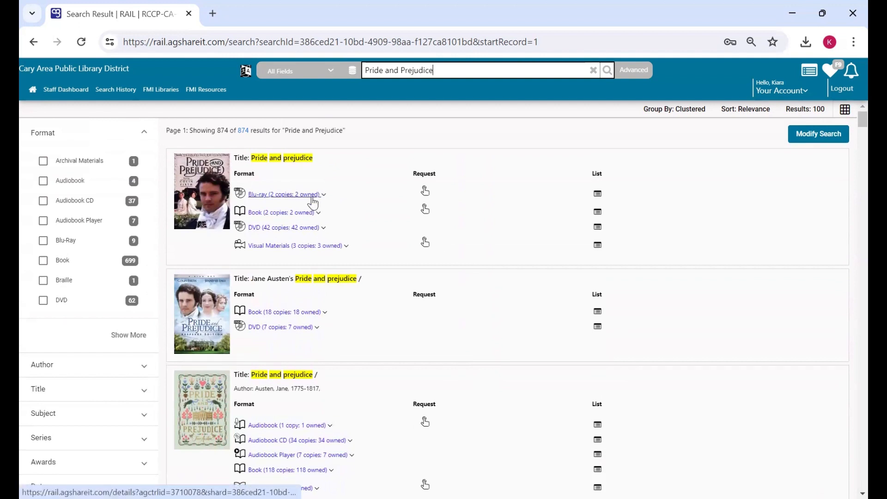
left_click(426, 192)
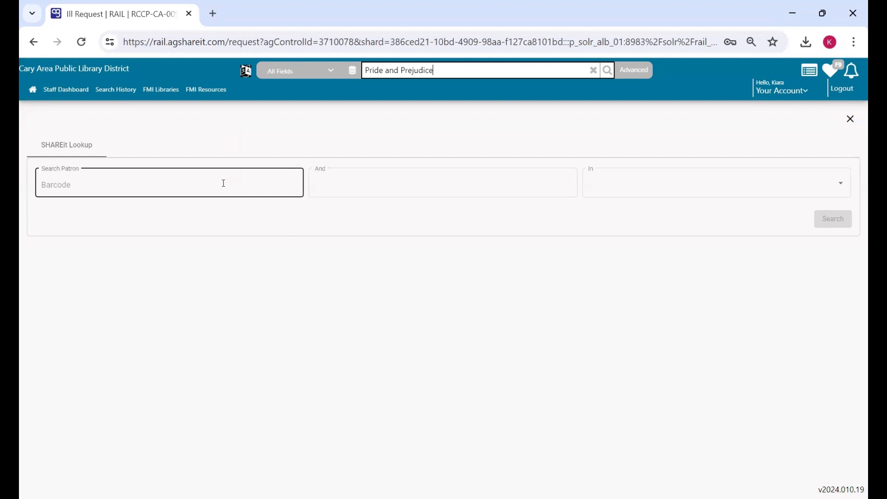
- Look up the patron by library card barcode and select the matching record for the request
type("findmore")
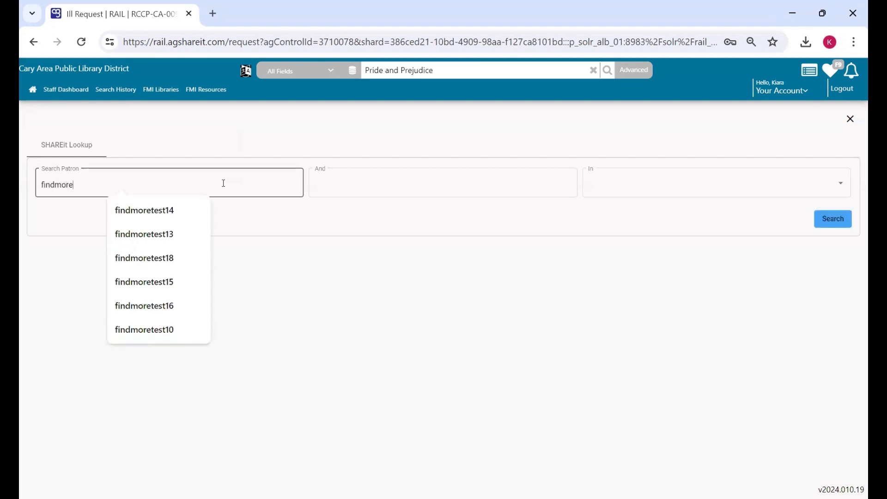
type("test1")
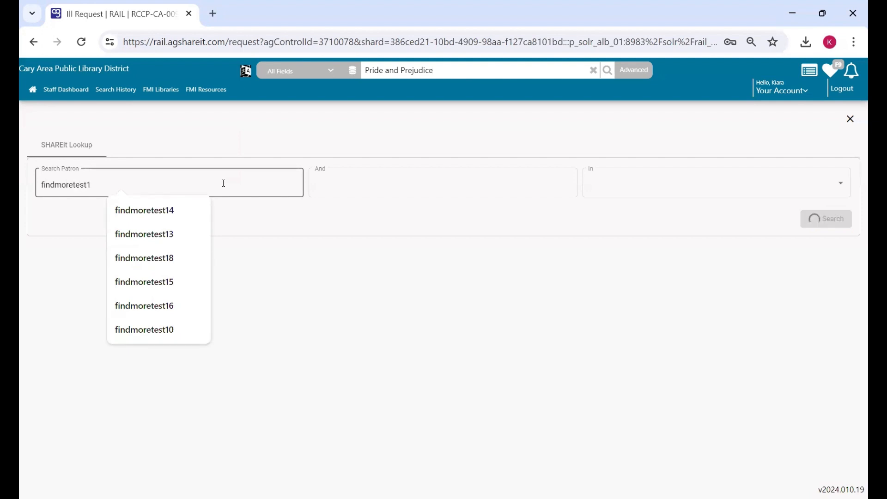
left_click(435, 245)
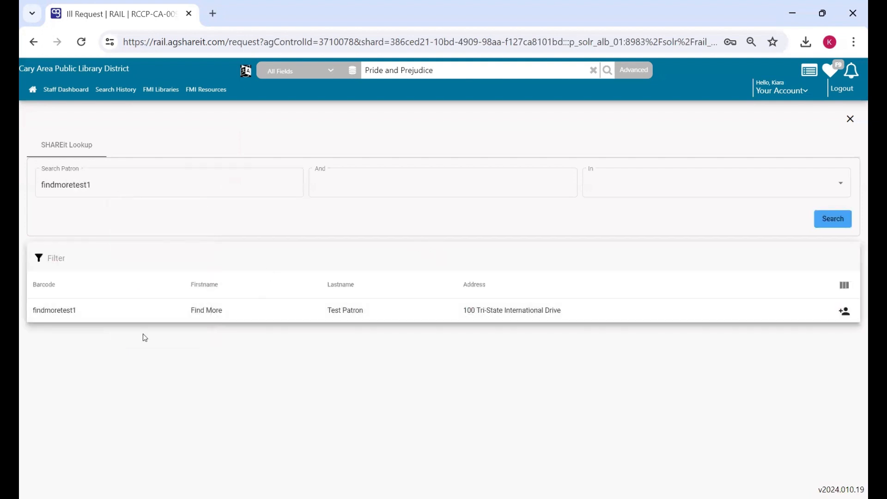
left_click(91, 318)
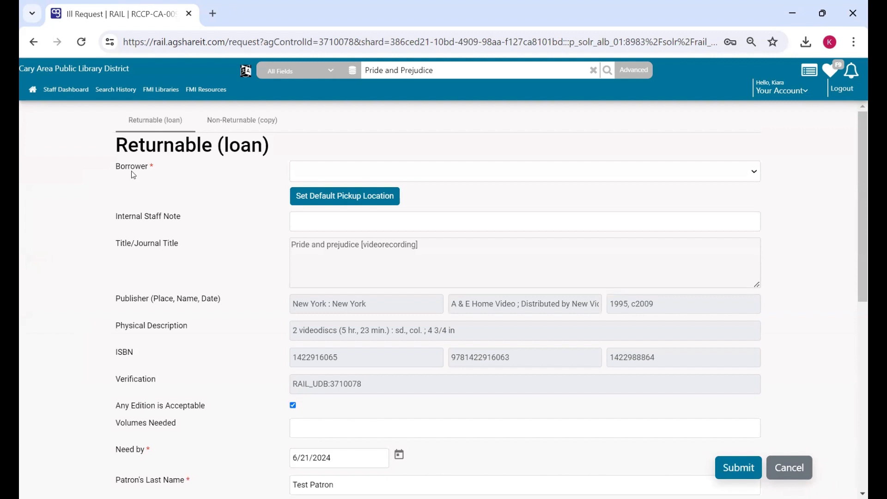
- Set the request's borrower to RCCP-CA-0094 | Cary Area Public Library District and go to the Internal Staff Note
left_click(330, 174)
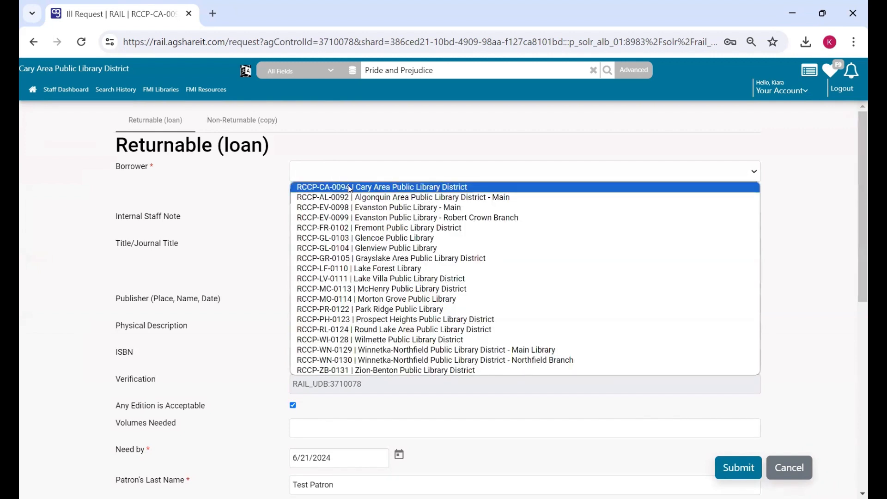
left_click(350, 187)
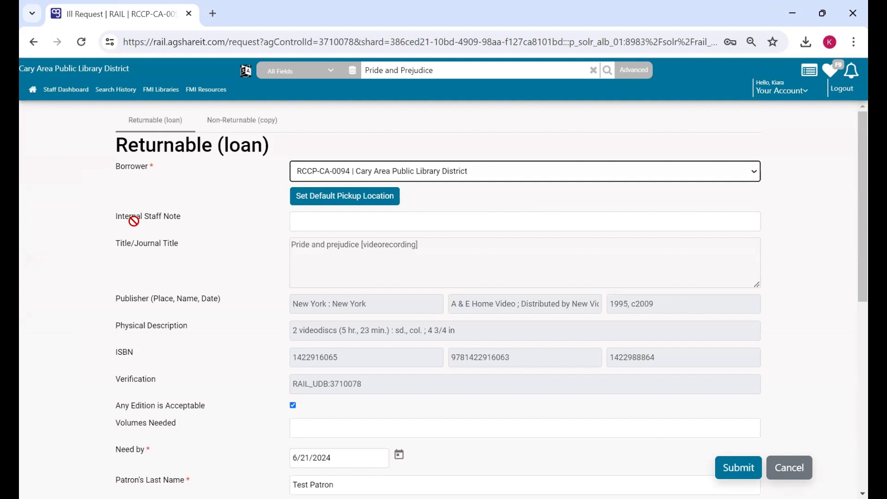
left_click(301, 223)
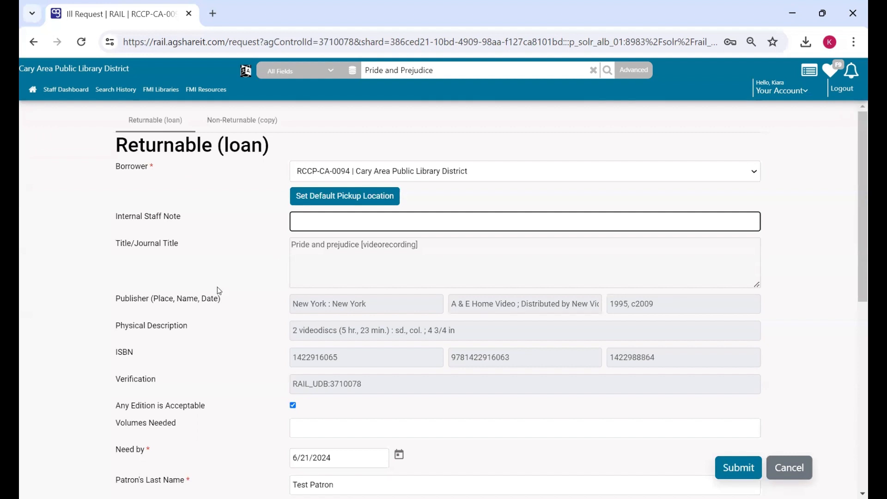
- Enter 10 as the volumes needed on the loan request
scroll(218, 289, "down", 1)
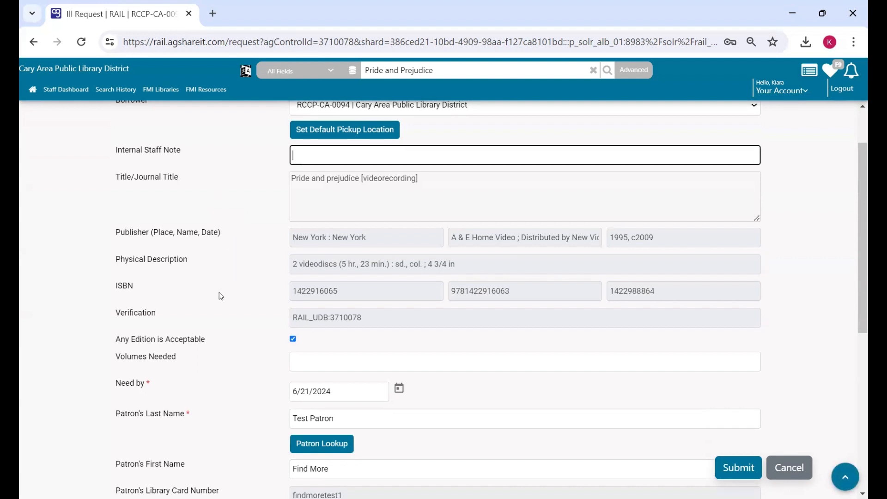
scroll(219, 296, "down", 2)
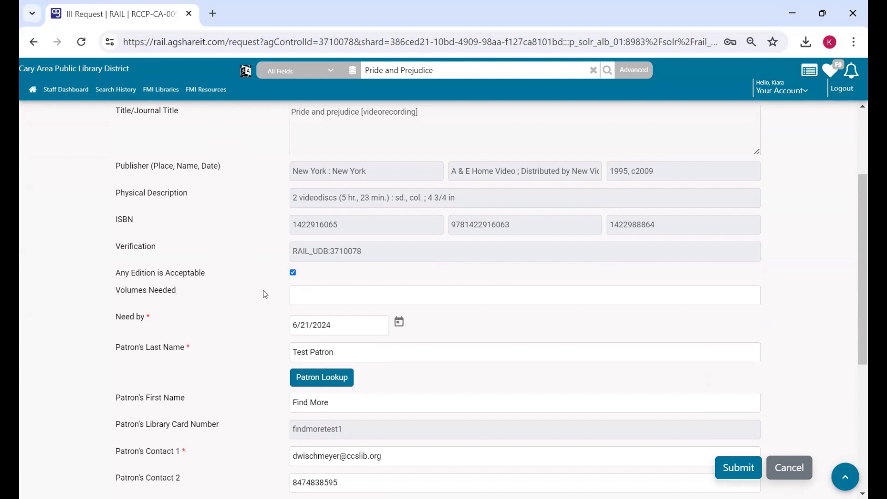
left_click(304, 296)
type("10")
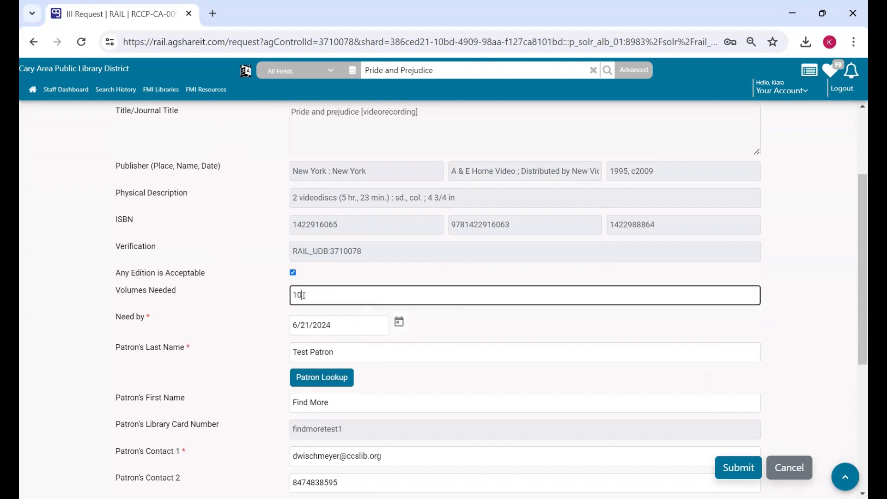
left_click(238, 315)
- Look at the calendar for the request's Need by date and close it without picking a date
scroll(192, 237, "down", 1)
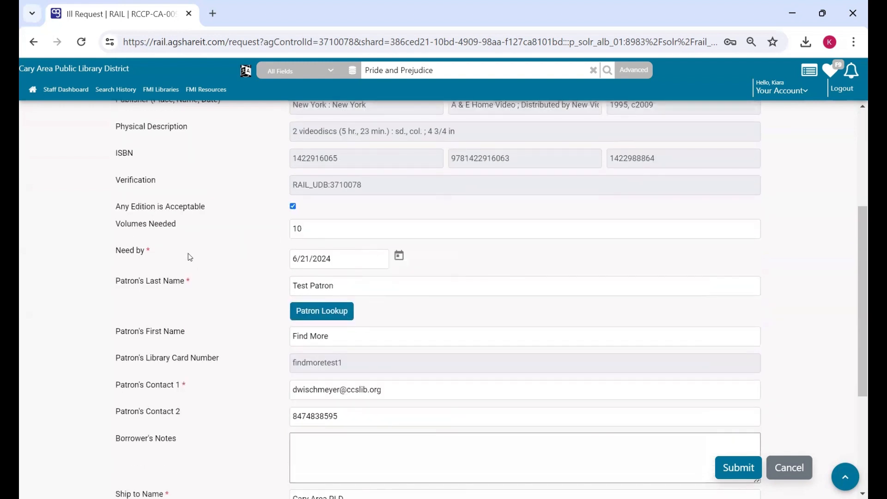
left_click(399, 256)
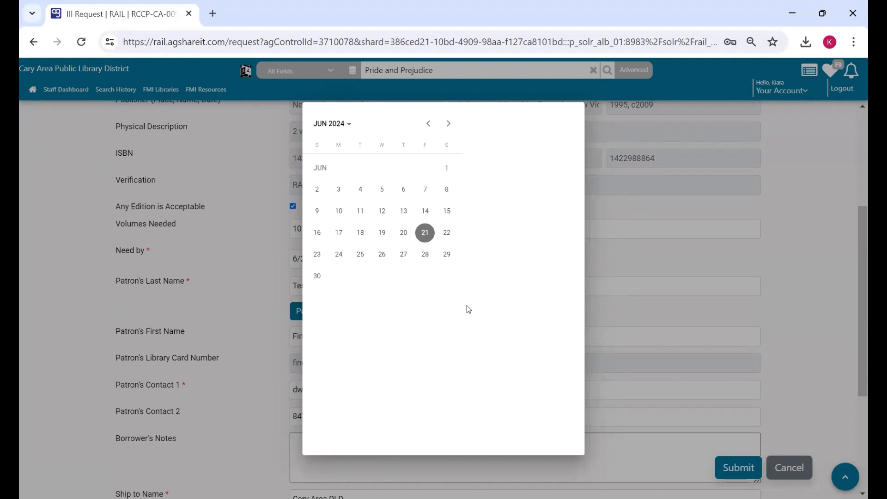
left_click(215, 321)
- Review the patron contact, borrower's notes and shipping fields, and cancel the Blu-ray loan request
scroll(216, 323, "down", 1)
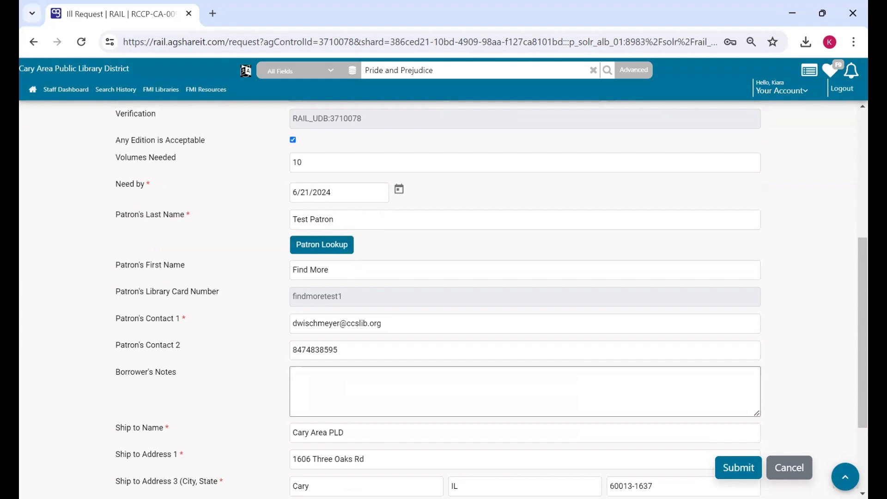
scroll(331, 342, "down", 3)
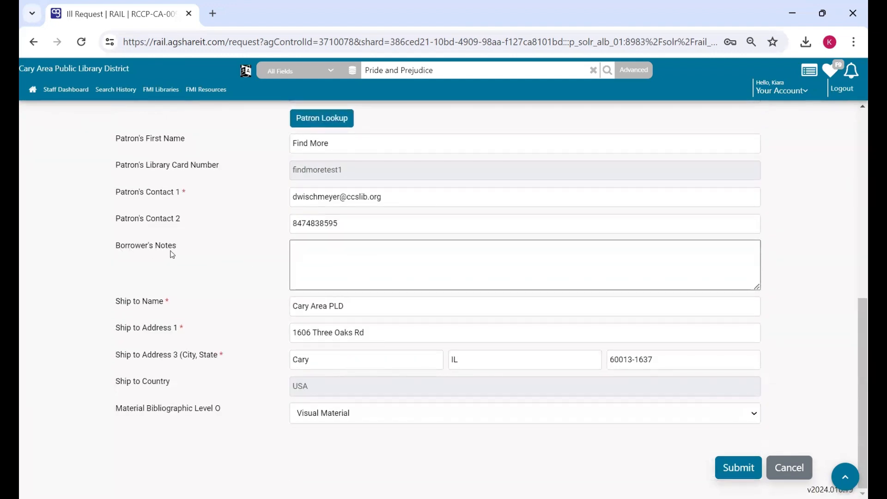
left_click(329, 265)
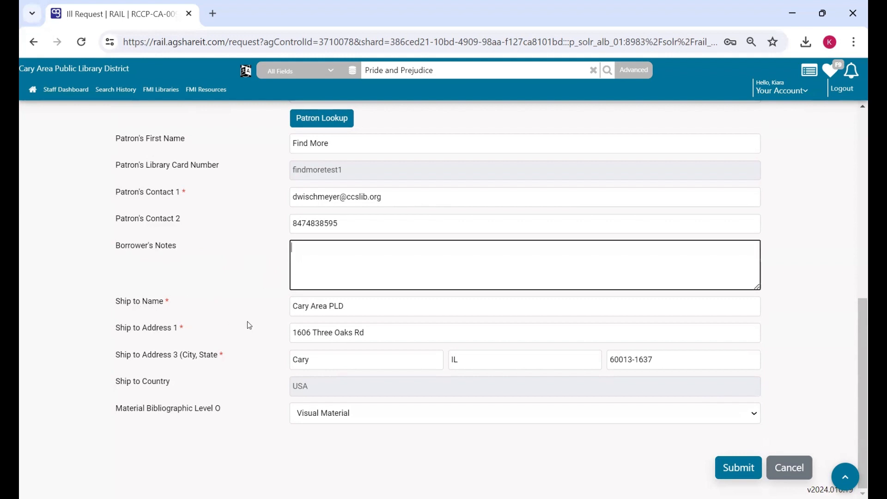
left_click(275, 311)
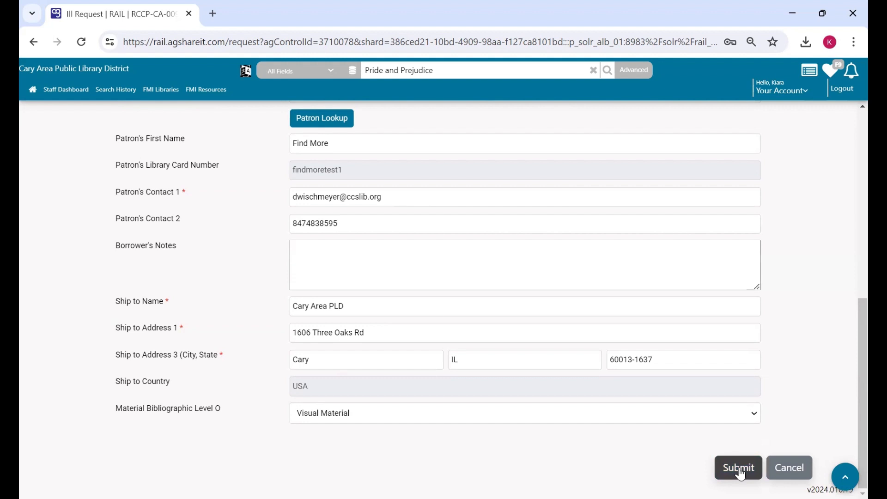
left_click(799, 462)
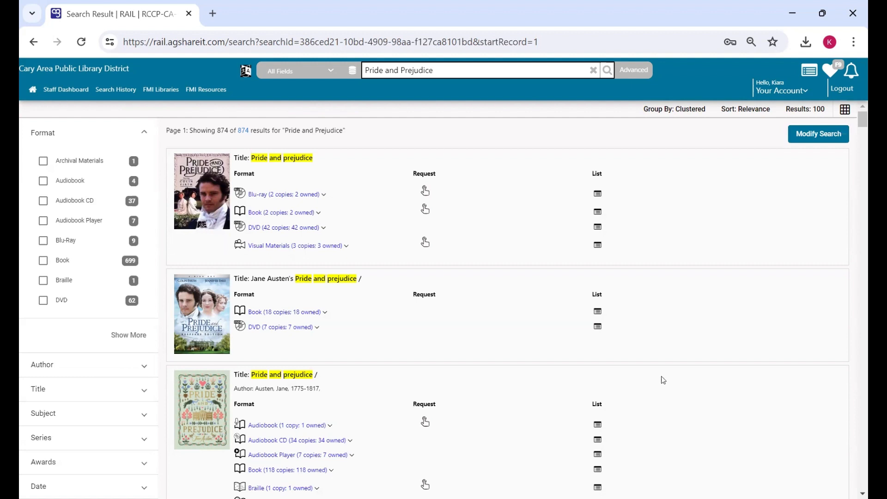
- Search the catalog for "Lessons in Chemistry" in place of the previous title
triple_click(459, 72)
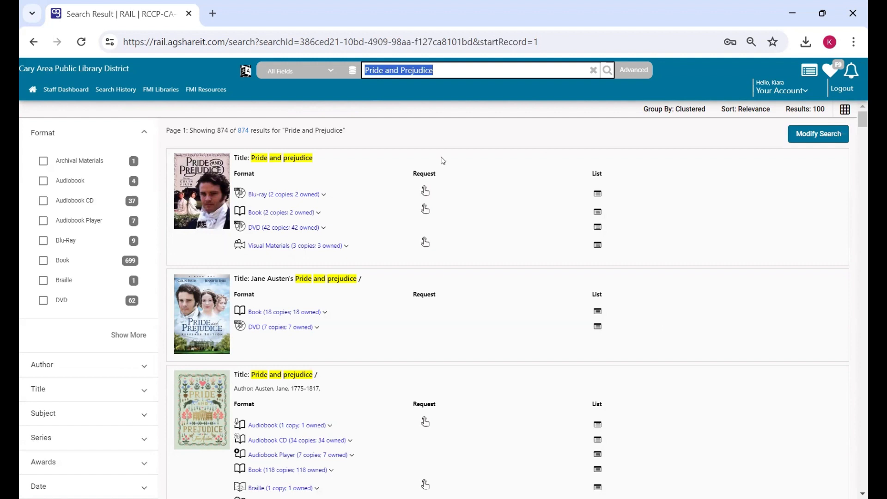
type("Lessons in ")
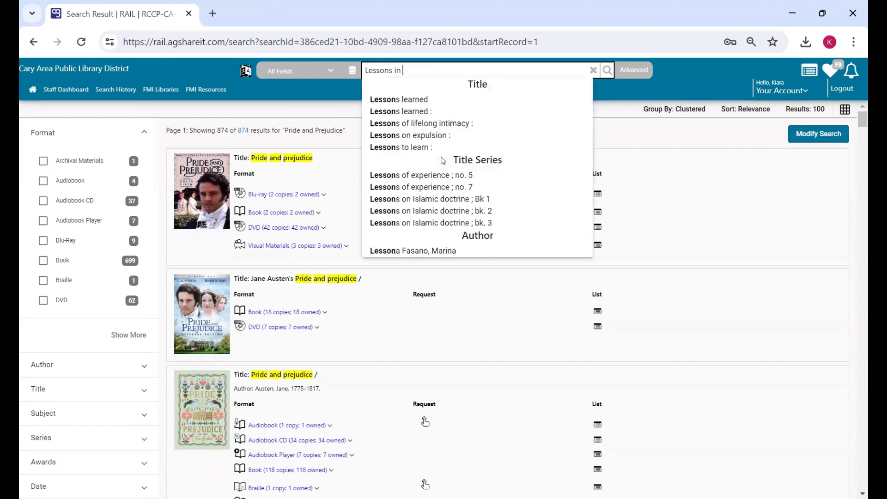
type("Chemistry")
key("Return")
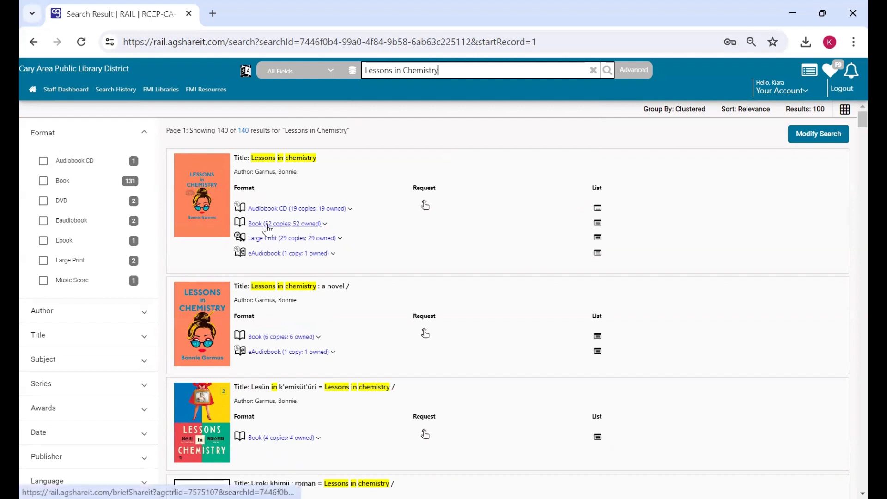
- Open the list of individual editions grouped under the first Lessons in Chemistry result and look through it
left_click(206, 206)
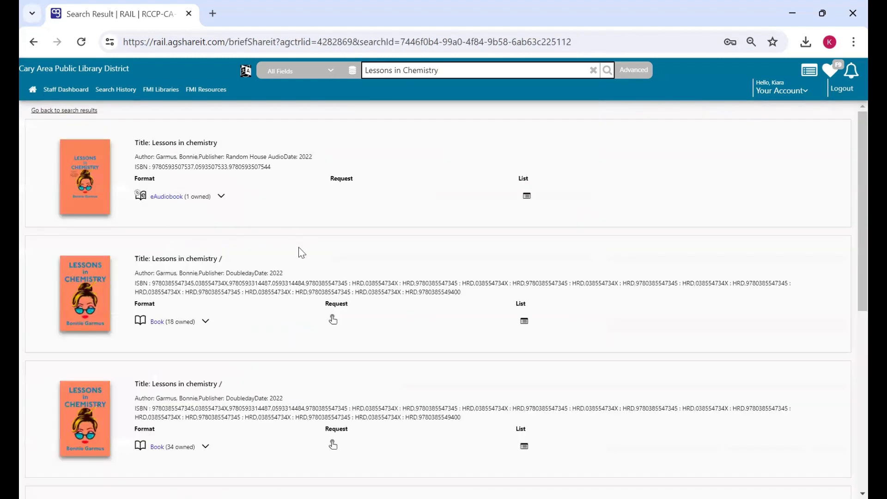
scroll(240, 308, "down", 2)
scroll(240, 308, "up", 2)
- Open the full record of the Doubleday book edition with 34 owned copies and review which libraries hold it
left_click(165, 196)
scroll(192, 341, "down", 1)
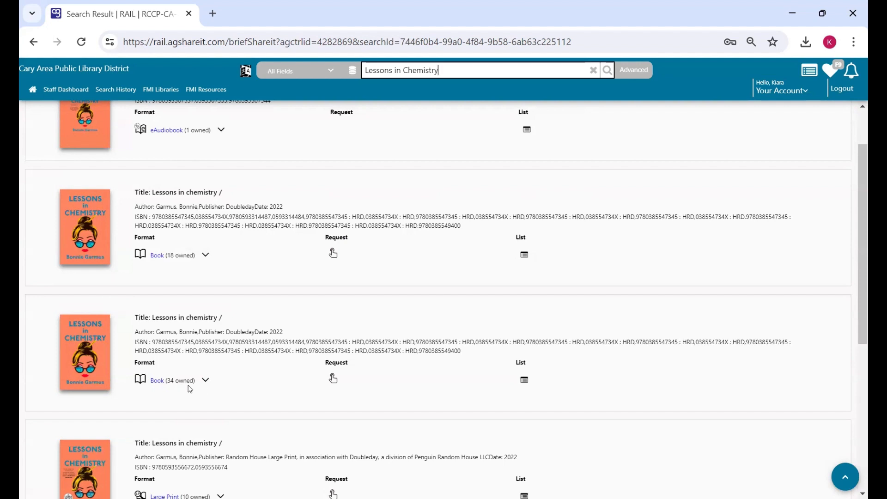
left_click(90, 361)
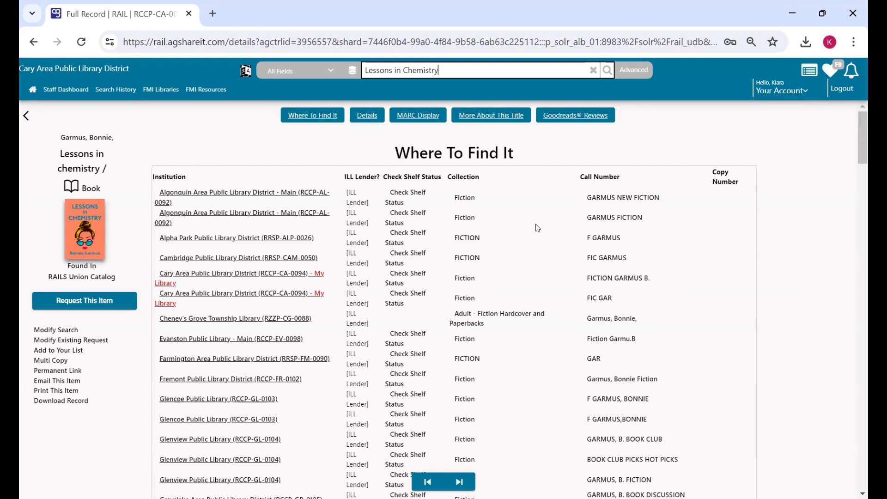
scroll(515, 214, "down", 3)
scroll(516, 219, "down", 9)
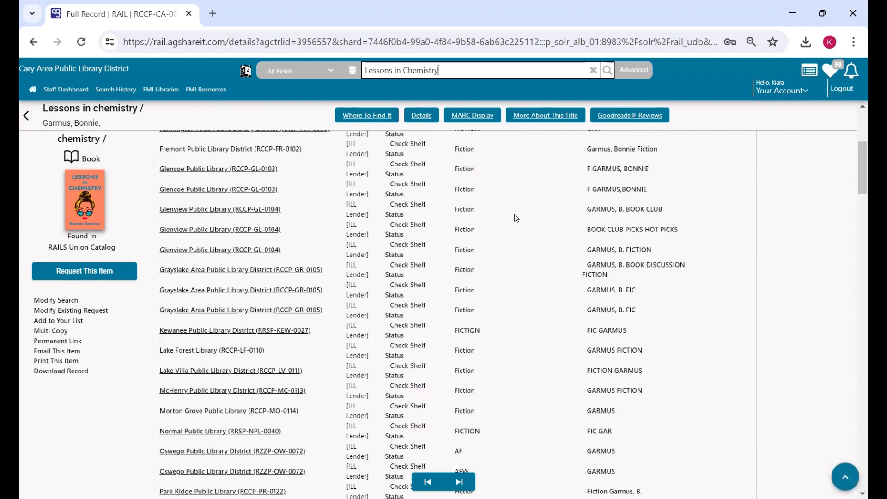
scroll(516, 219, "up", 10)
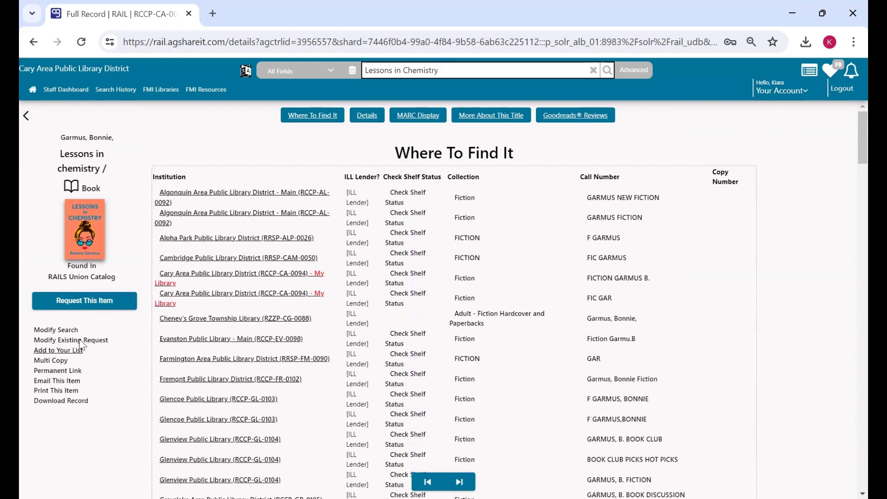
- Start a multi-copy request from the full record and look up the patron by library card barcode, selecting the matching patron
left_click(64, 362)
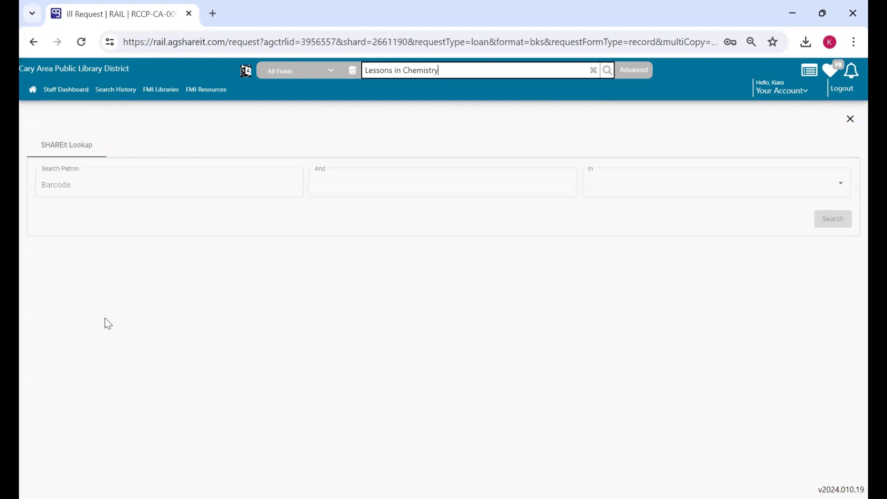
left_click(93, 190)
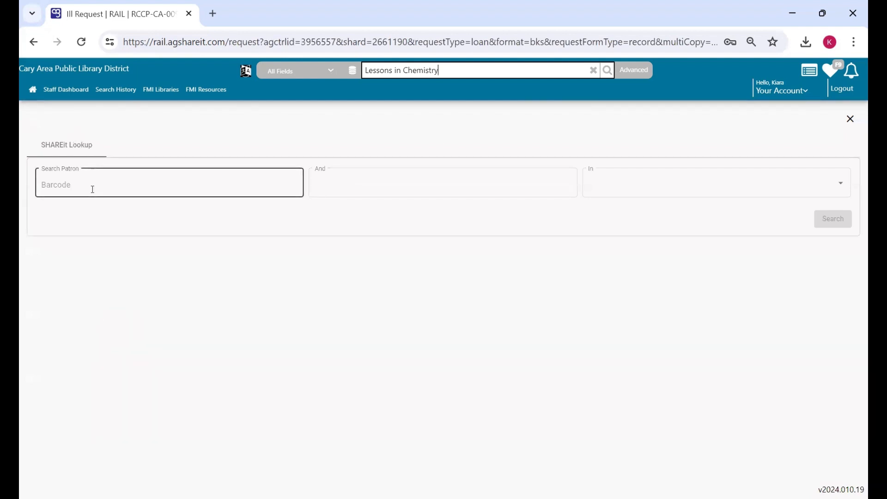
left_click(93, 190)
type("findmoretest1")
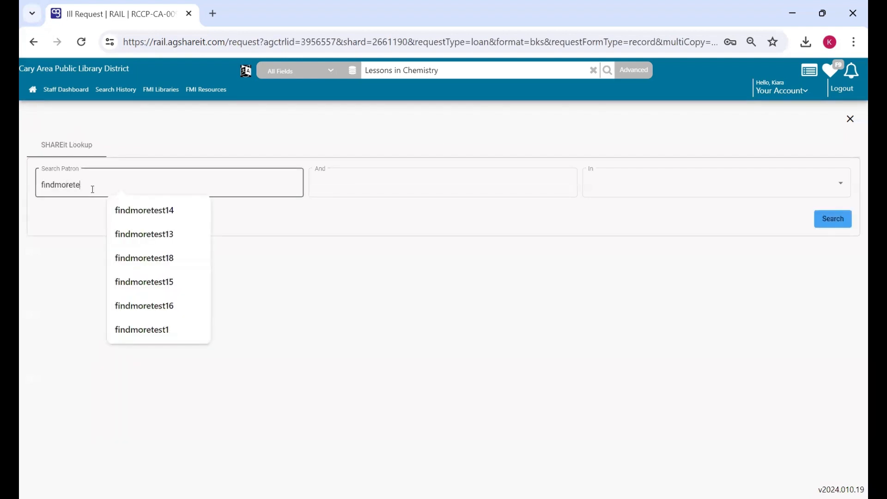
left_click(412, 228)
left_click(99, 318)
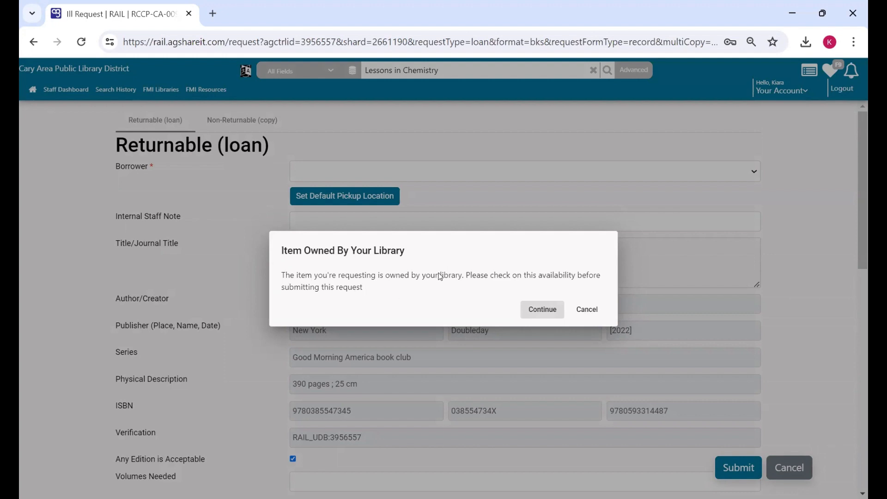
- Continue past the notice about the item owned by the library and set the borrower to RCCP-CA-0094 | Cary Area Public Library District
left_click(540, 309)
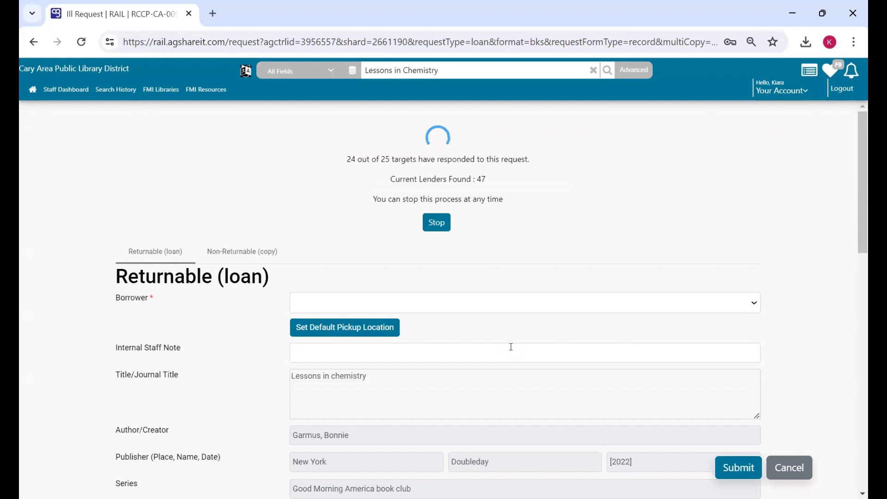
scroll(511, 347, "down", 3)
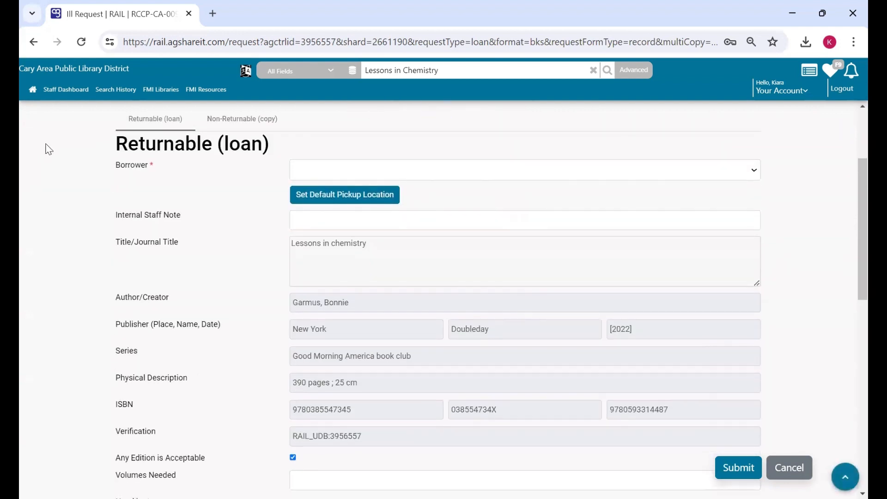
left_click(312, 173)
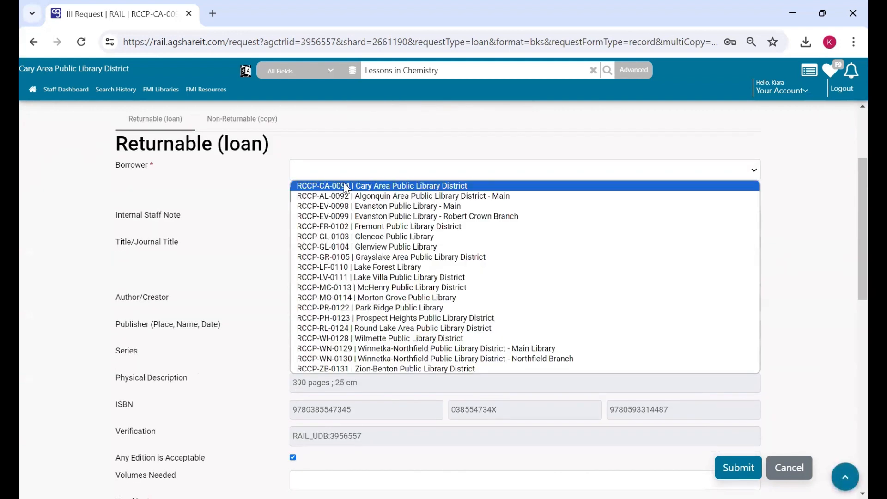
left_click(346, 186)
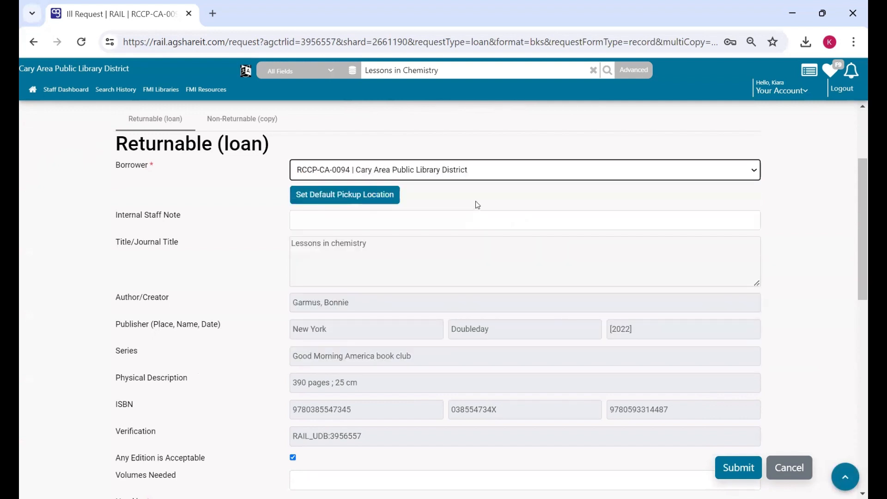
- Examine the request's internal staff note, item details, need-by calendar, full lender list and patron fields
left_click(348, 220)
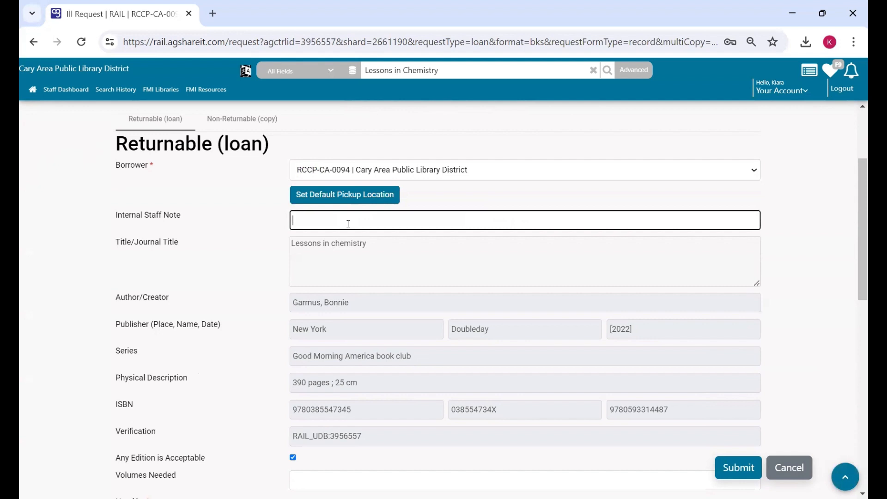
scroll(348, 225, "down", 1)
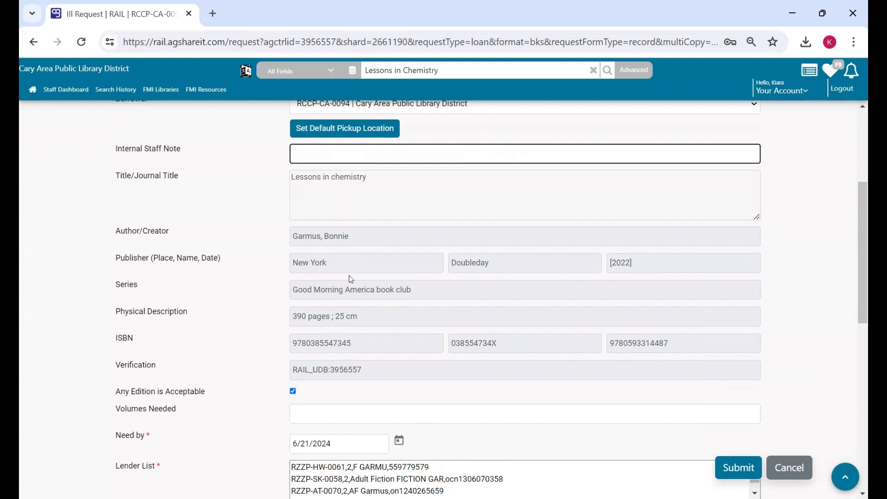
scroll(379, 229, "down", 2)
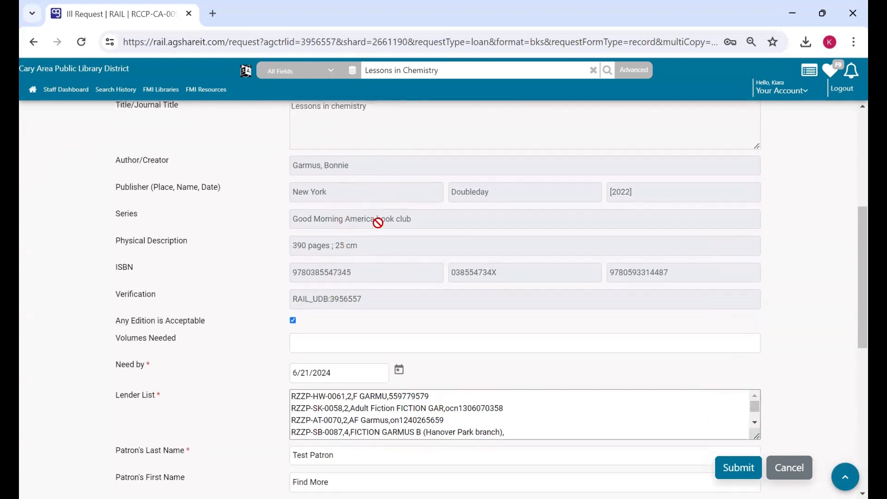
scroll(374, 249, "down", 1)
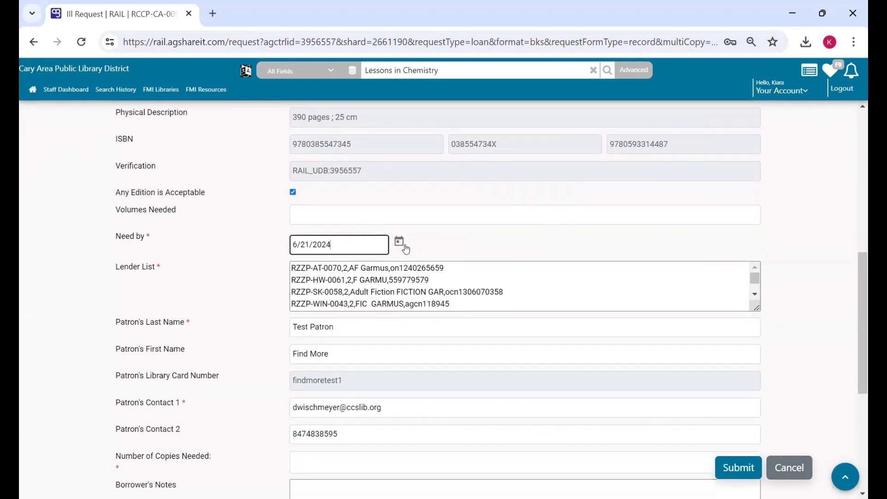
left_click(400, 242)
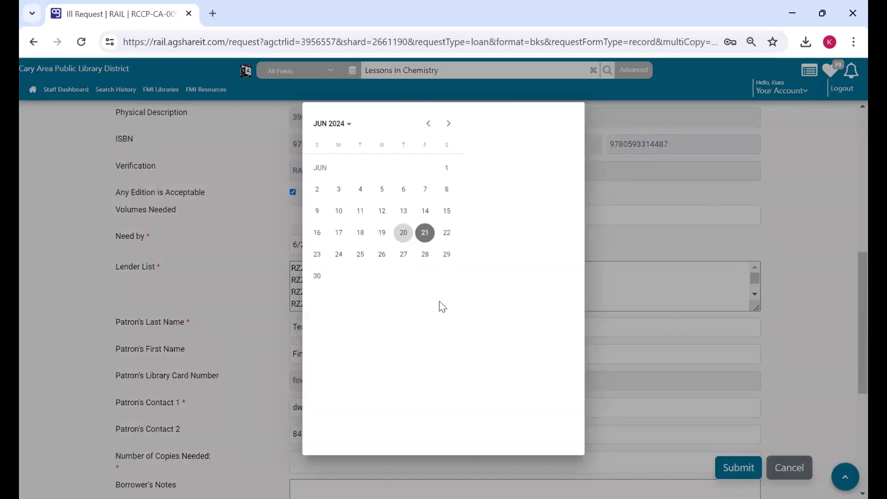
left_click(185, 300)
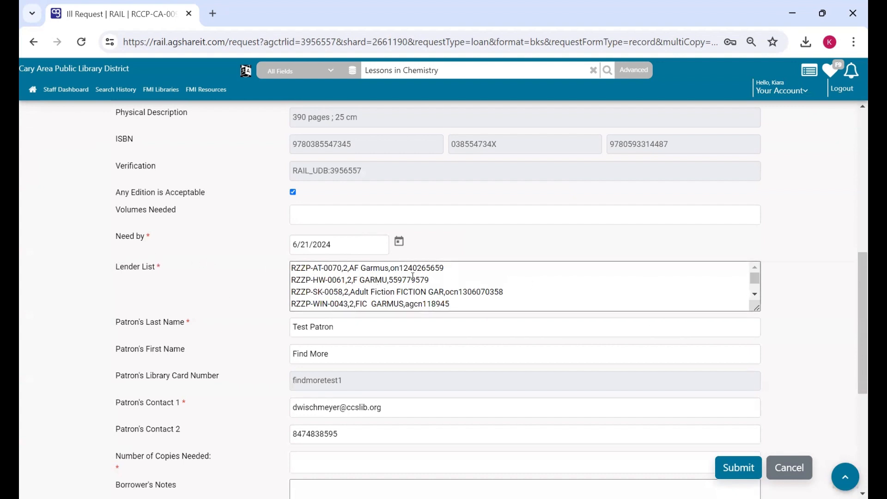
scroll(412, 277, "down", 5)
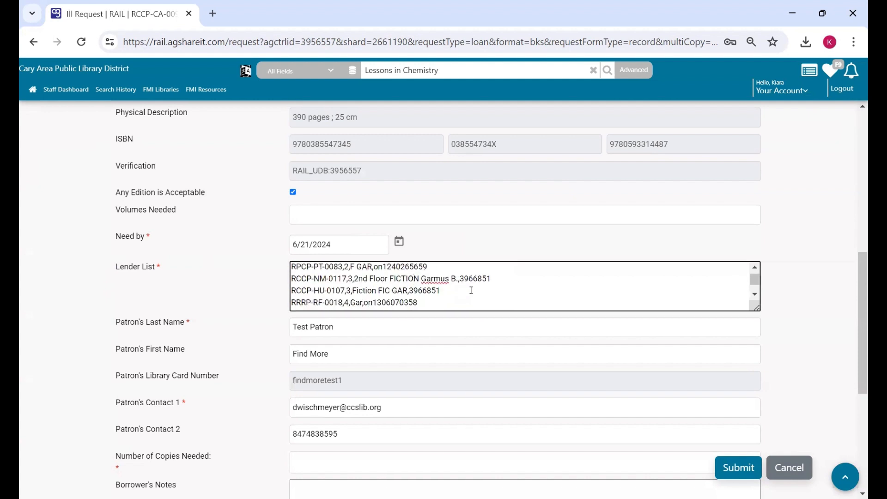
scroll(471, 290, "down", 6)
scroll(471, 290, "down", 8)
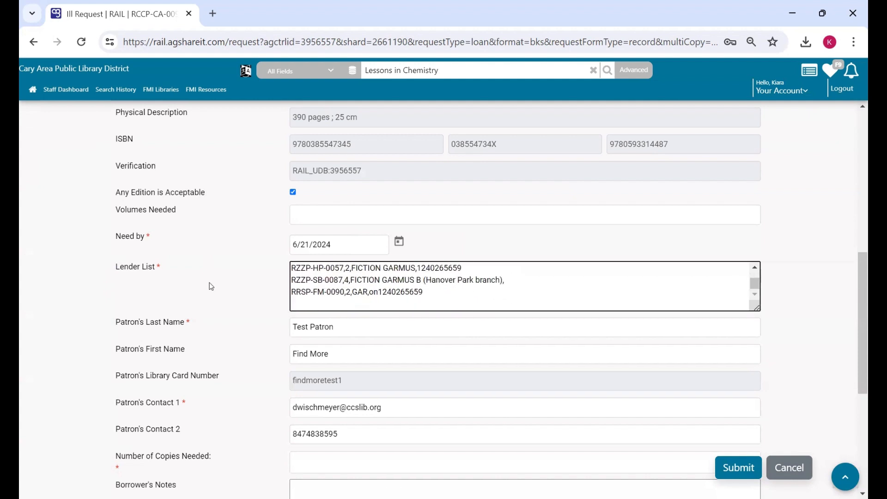
scroll(237, 338, "down", 1)
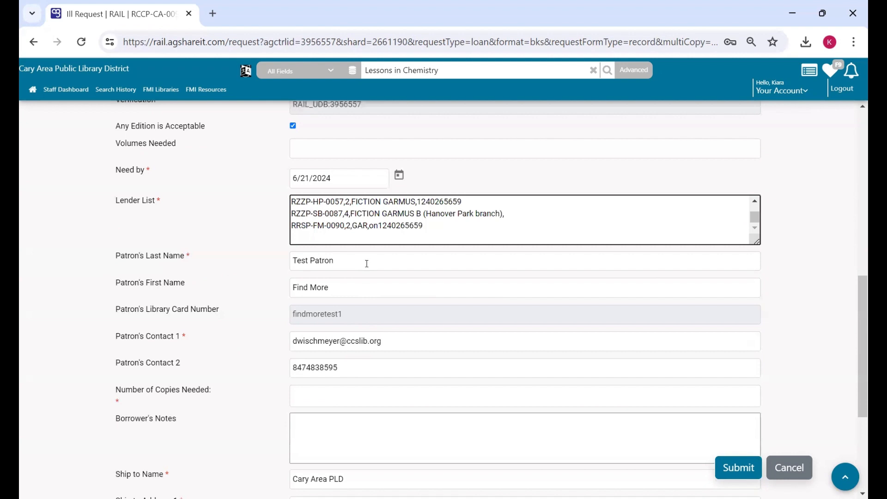
scroll(381, 374, "down", 2)
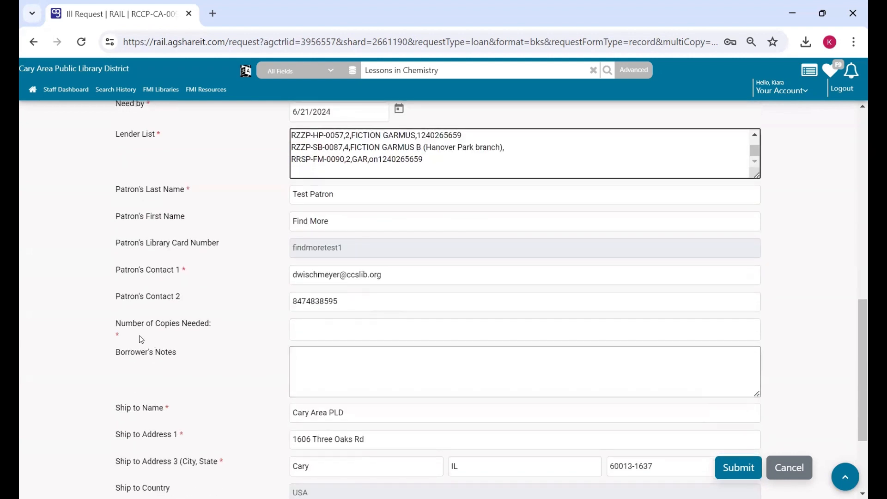
- Set the number of copies needed to 5 for the multi-copy request
left_click_drag(115, 325, 217, 331)
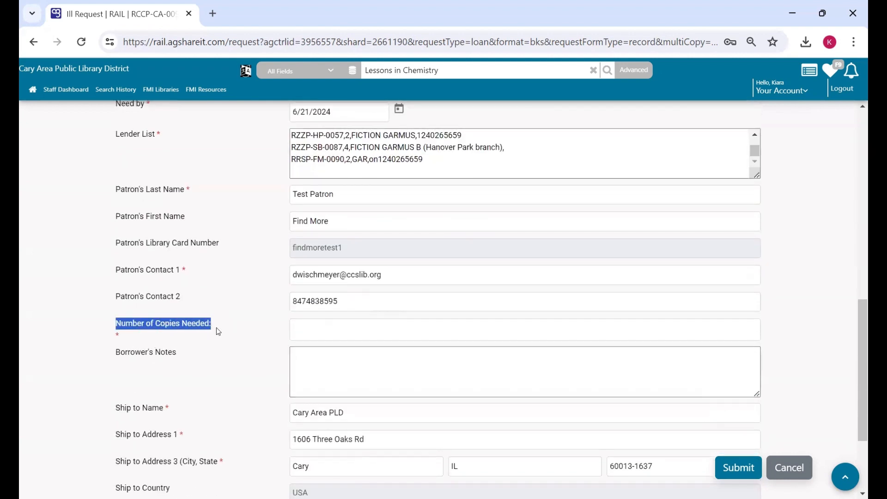
left_click(213, 329)
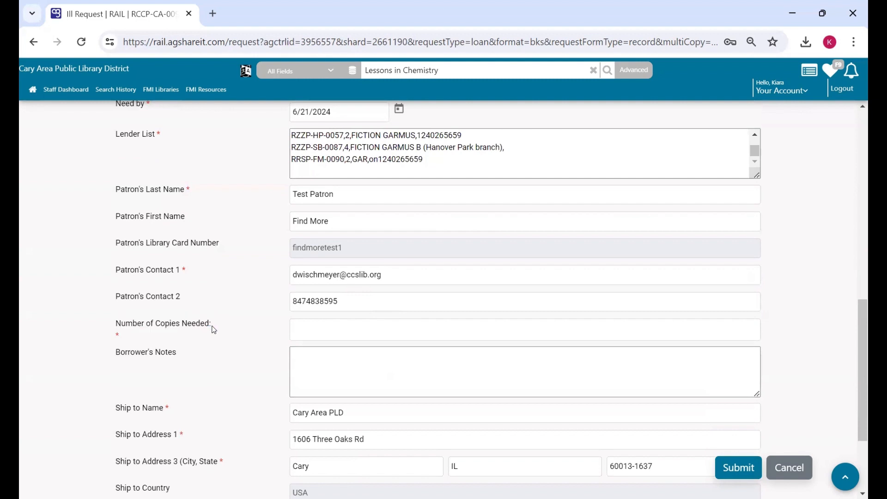
left_click(304, 332)
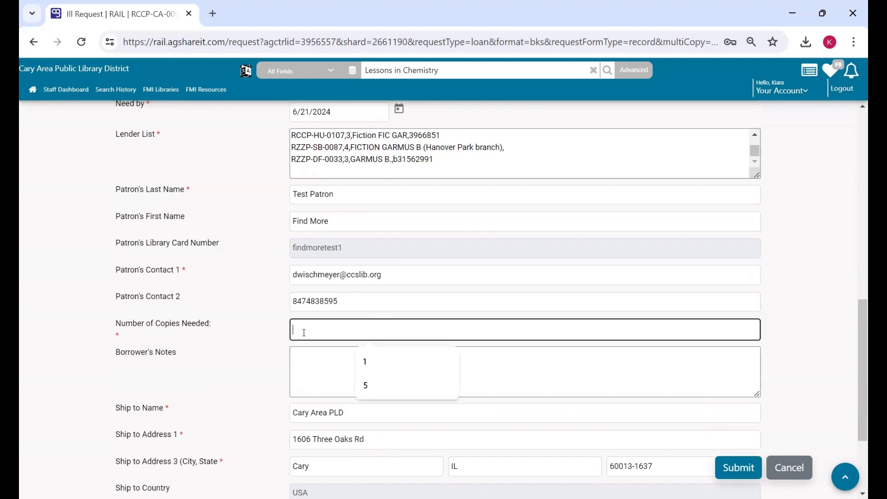
left_click(385, 392)
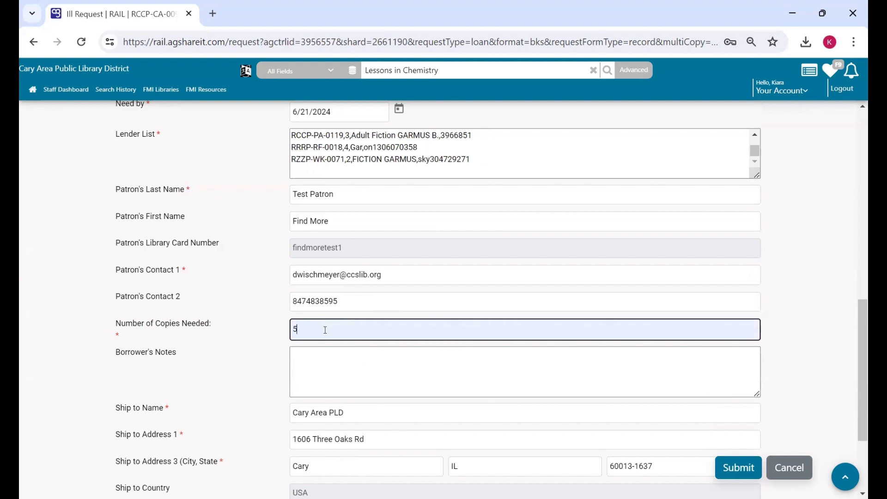
- Review the borrower's notes, shipping and material level fields, and cancel the multi-copy request
scroll(335, 351, "down", 1)
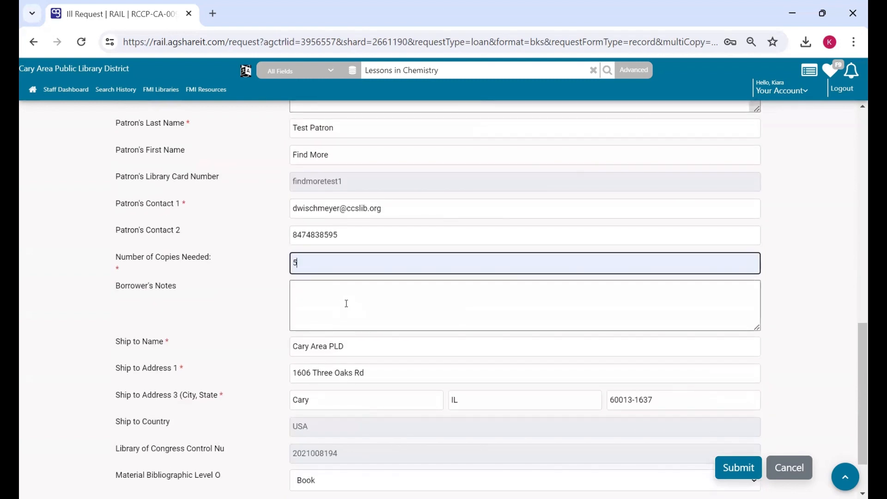
scroll(347, 304, "down", 1)
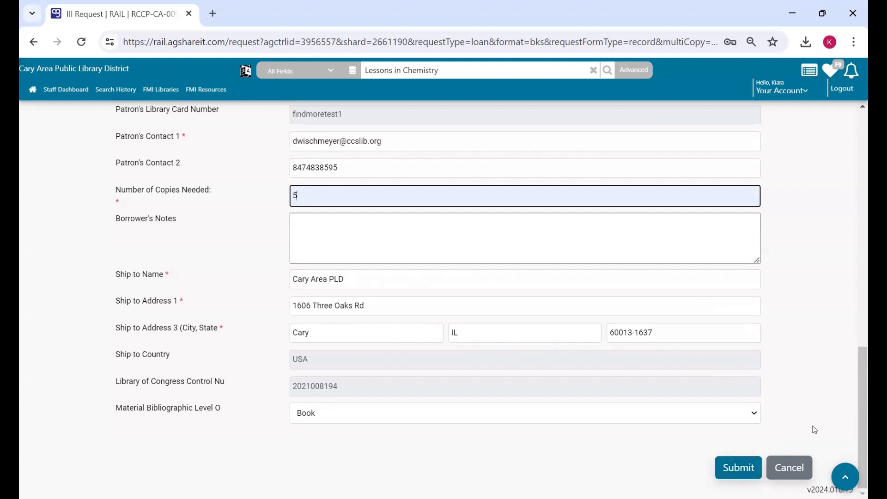
left_click(802, 467)
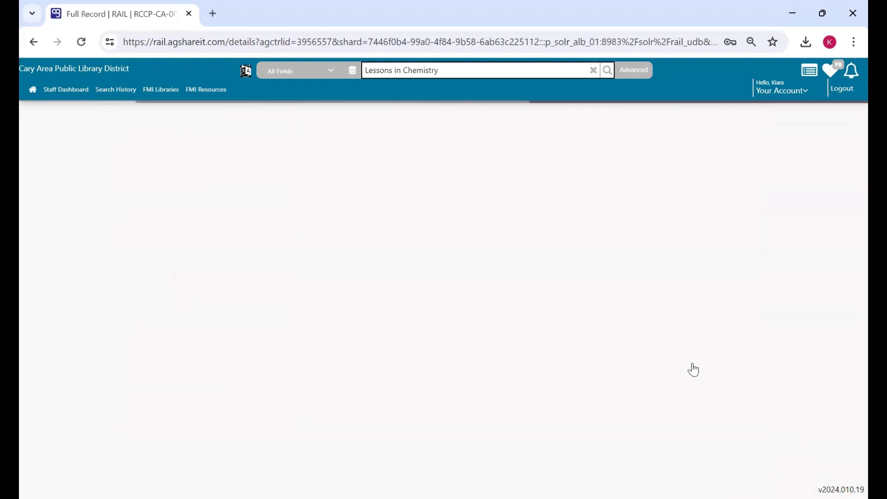